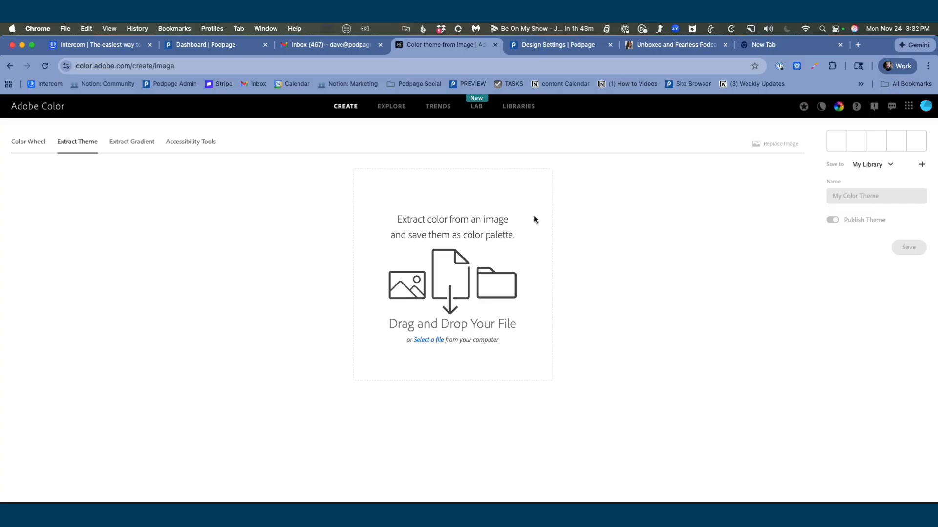
Step: Extract a color theme in Adobe Color from the podcast cover image unboxed.jpg
click(547, 45)
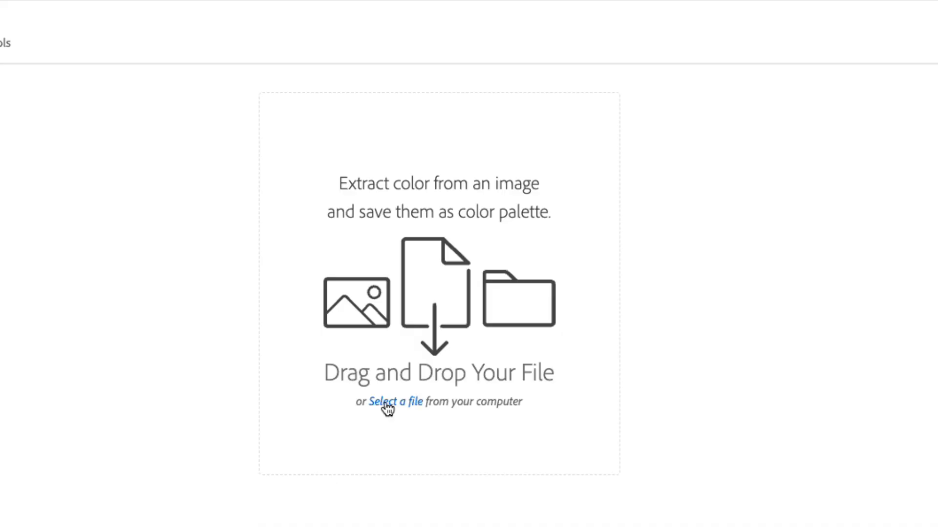
click(386, 403)
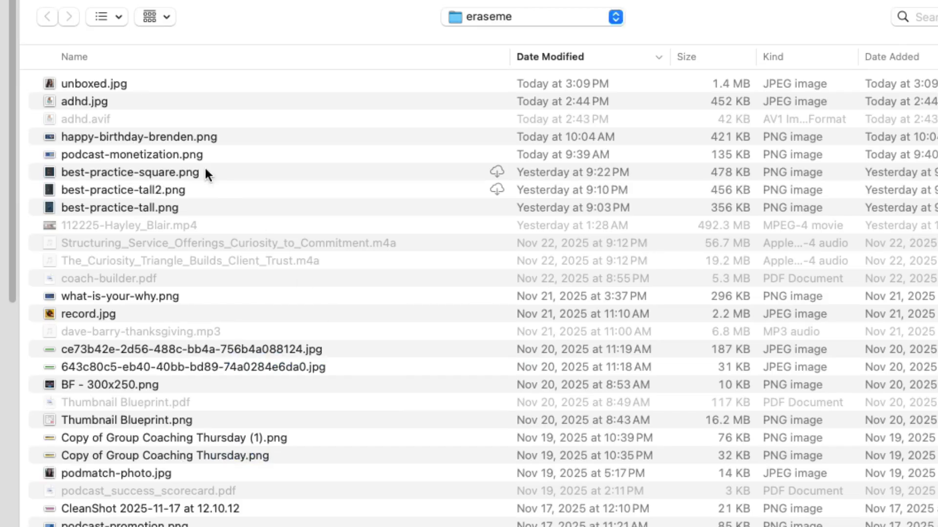
click(115, 86)
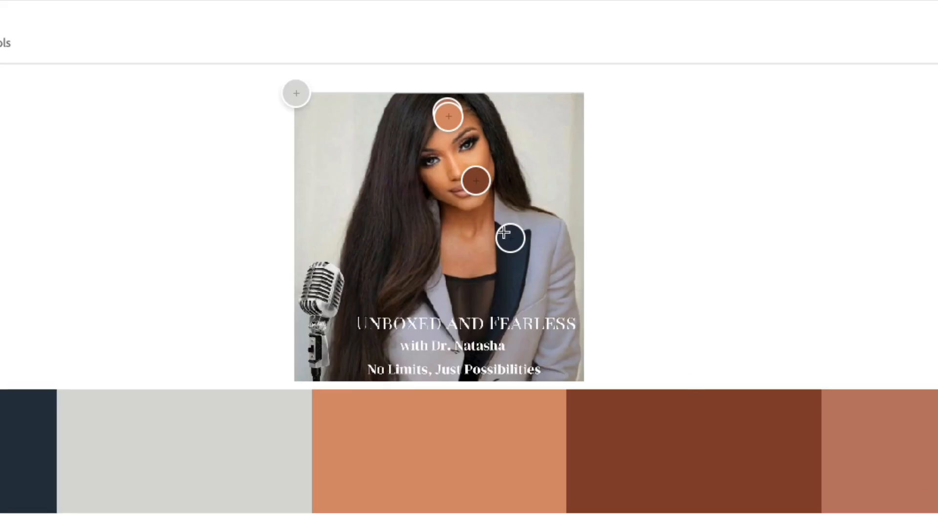
Step: Reposition three color samples on the cover image: onto the dark lapel, the lavender jacket shoulder and the pale background near the upper corner
drag(508, 235, 513, 248)
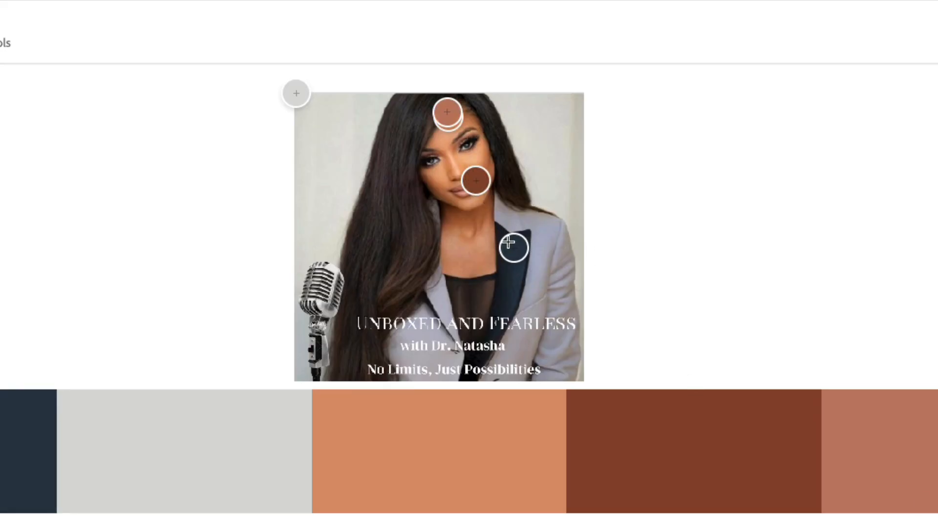
drag(476, 181, 542, 225)
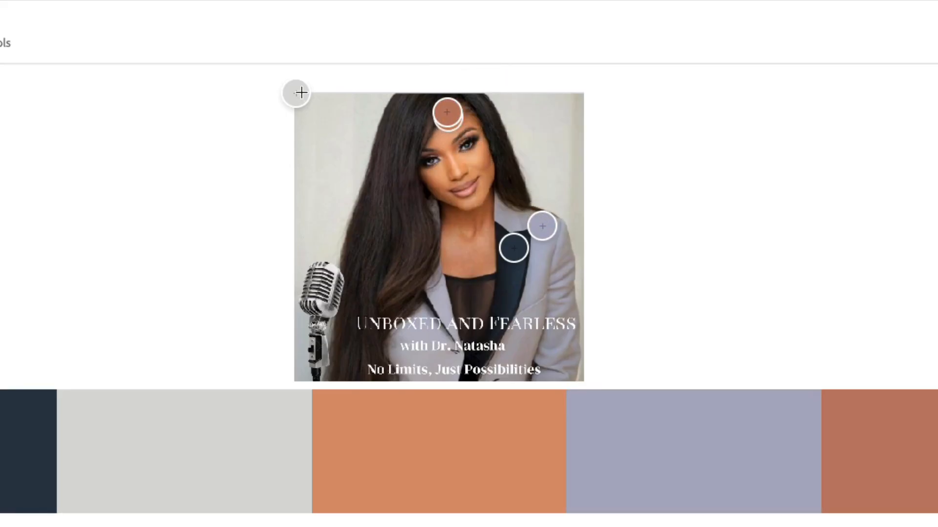
drag(300, 93, 323, 124)
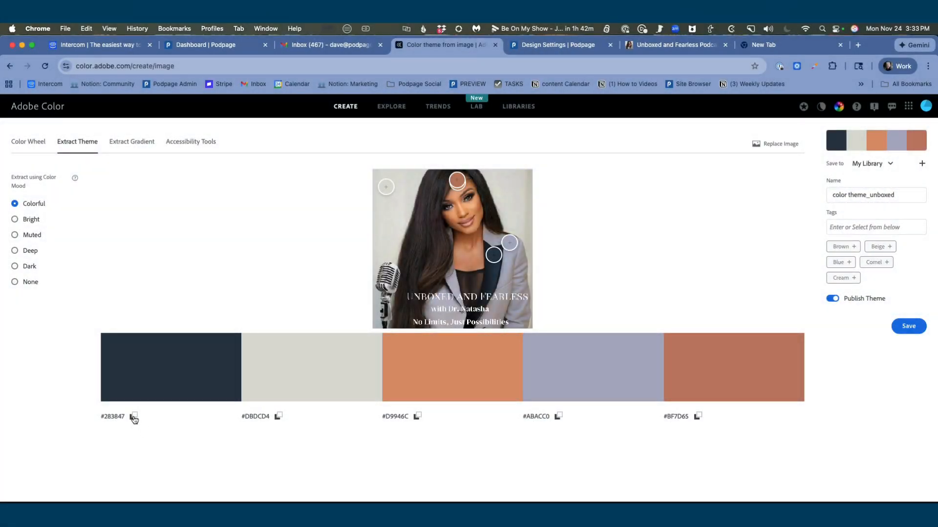
Step: Copy the dark navy swatch #283847 and set it as the primary color in the Podpage design settings
click(134, 418)
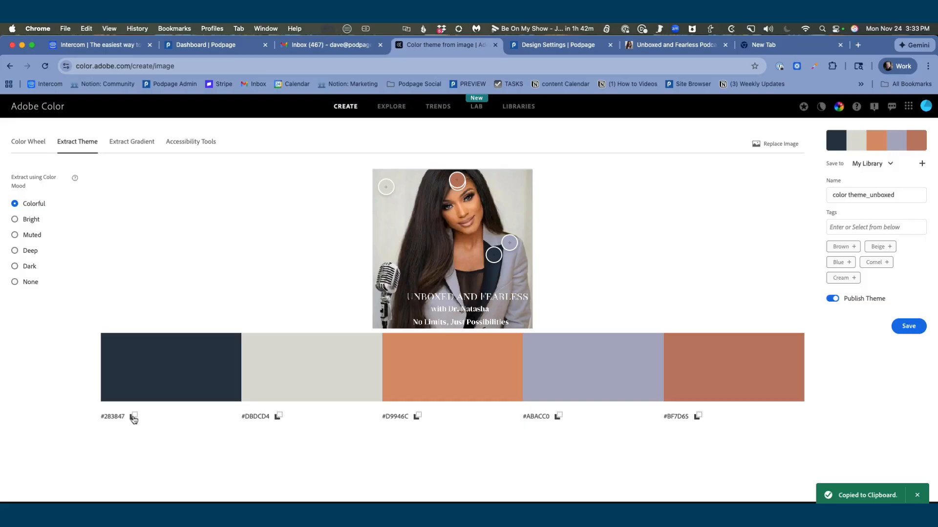
click(543, 45)
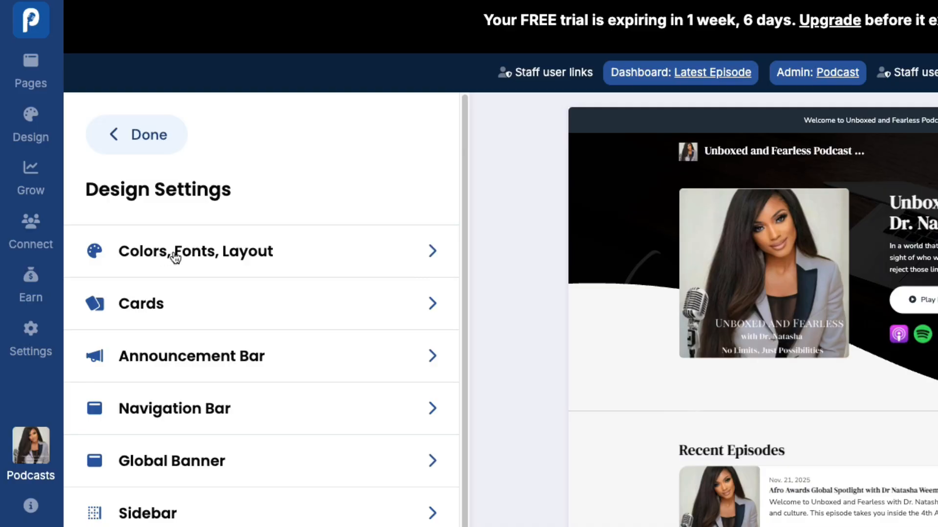
click(204, 258)
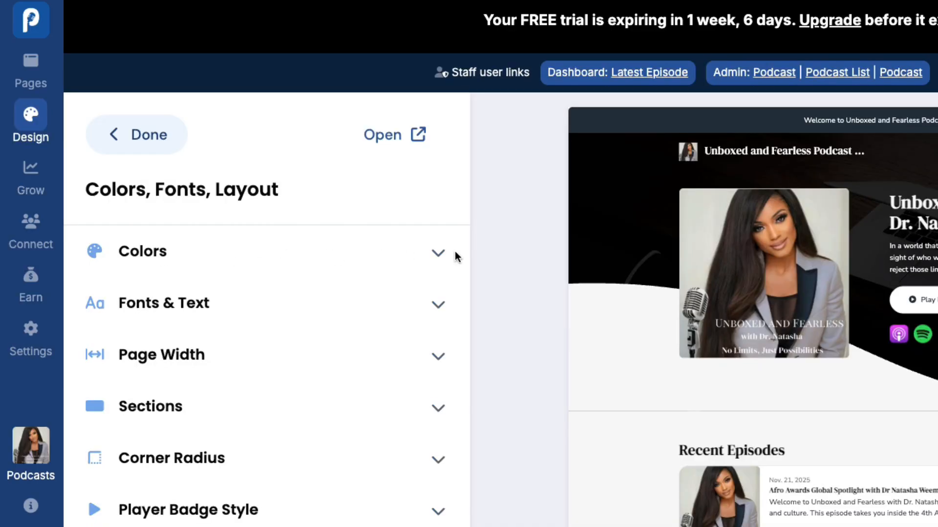
click(437, 253)
click(186, 400)
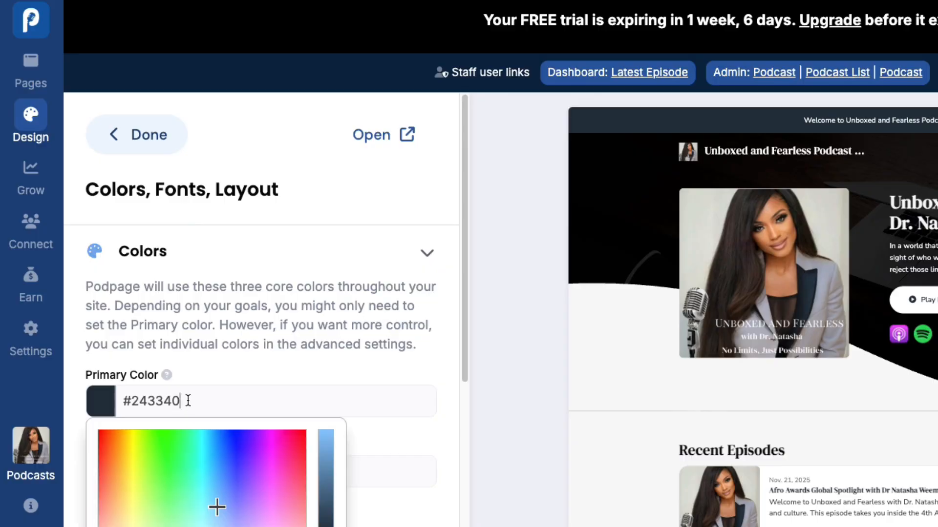
drag(186, 400, 113, 401)
key(BackSpace)
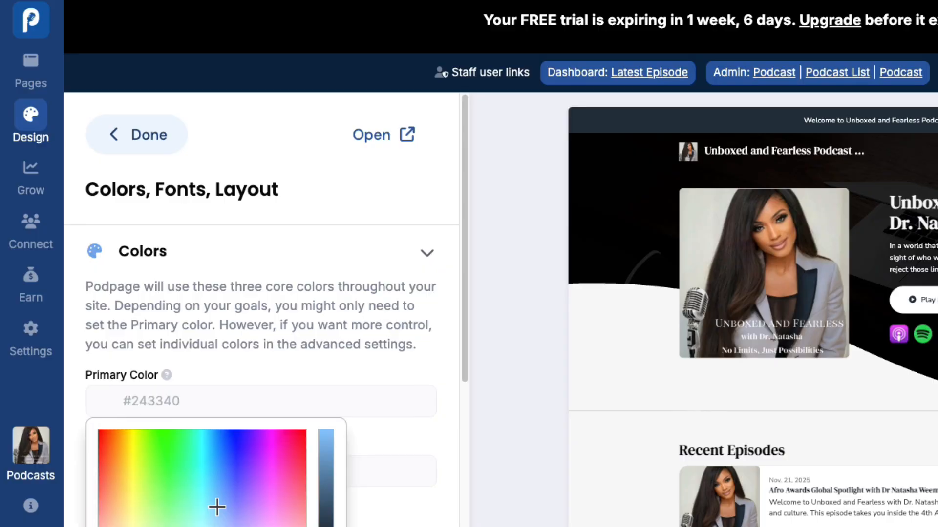
key(ctrl+v)
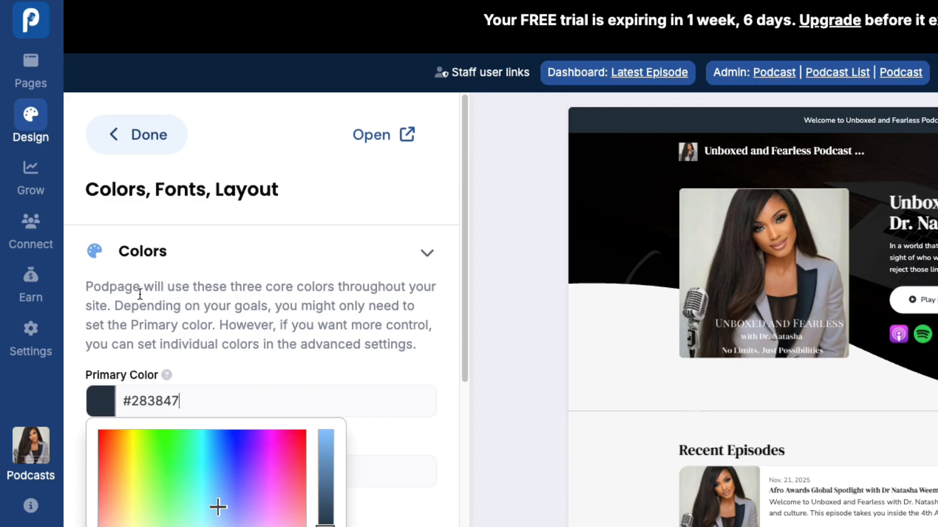
click(186, 308)
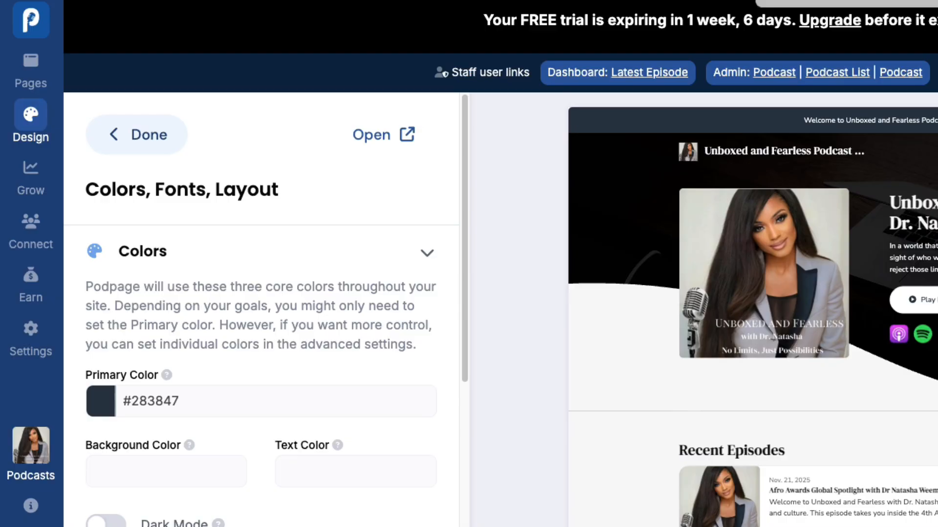
Step: Try #DBDCD4 as the site's background color
click(163, 461)
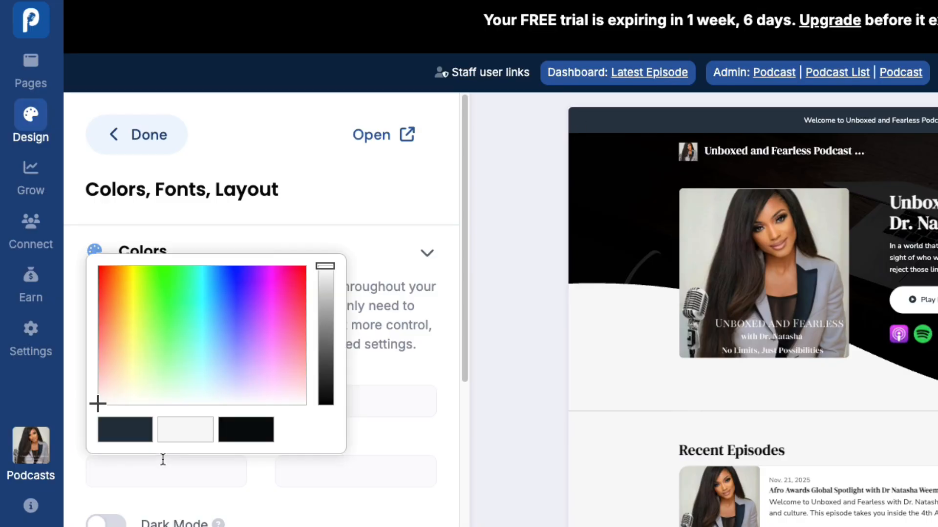
key(ctrl+v)
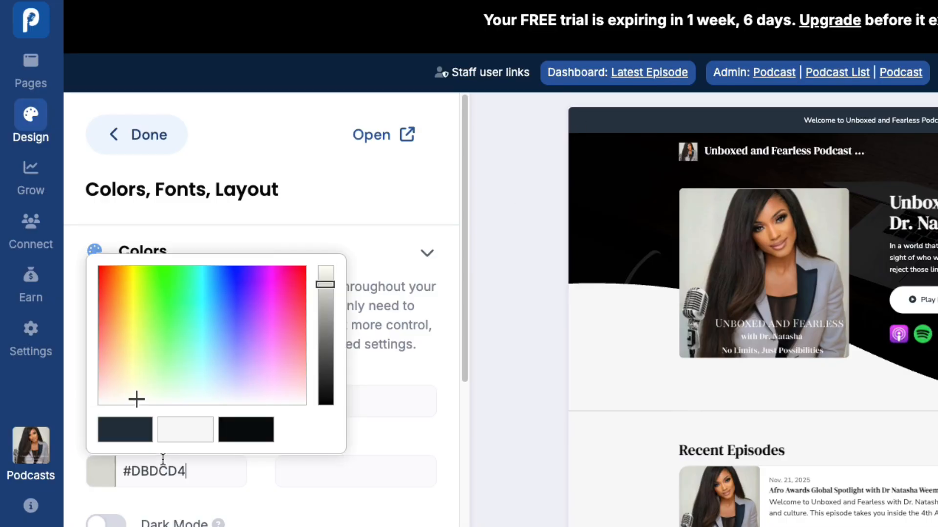
click(375, 337)
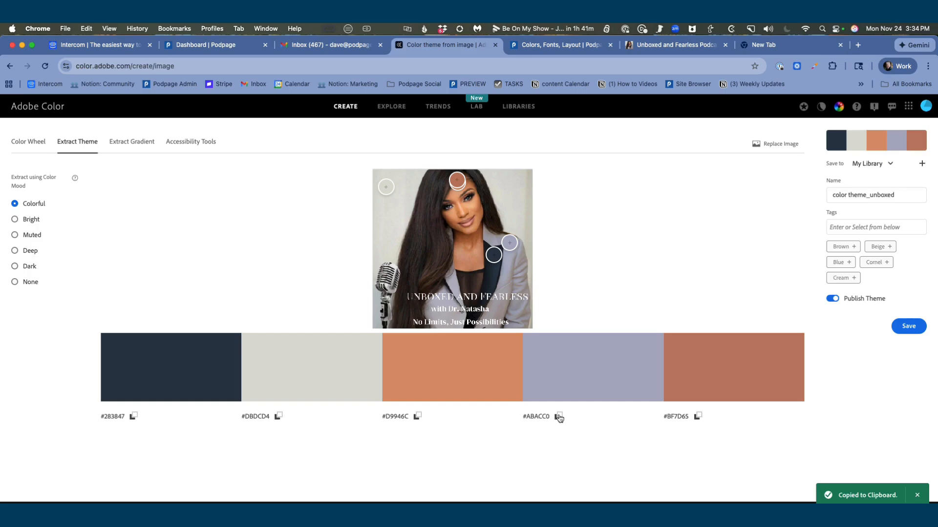
Step: Copy the lavender swatch #ABACC0 from Adobe Color and set it as the background color in Podpage
click(559, 417)
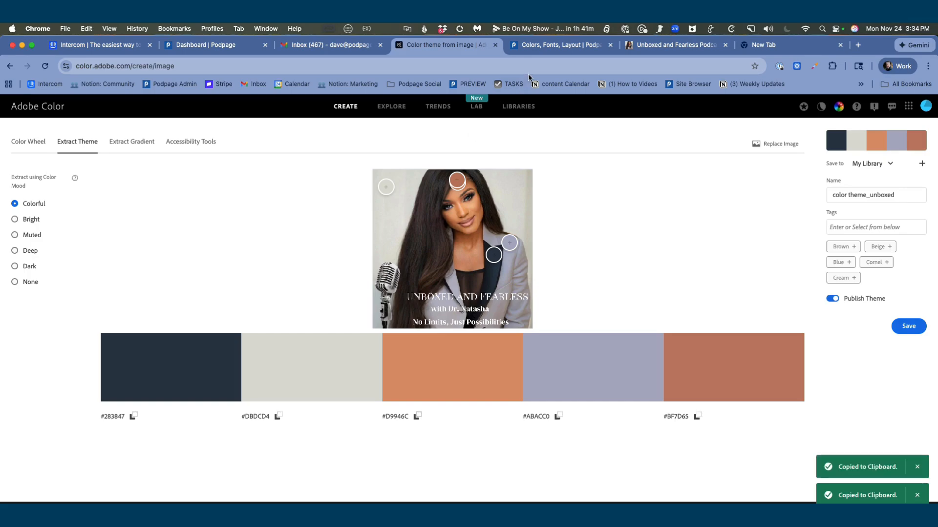
click(557, 44)
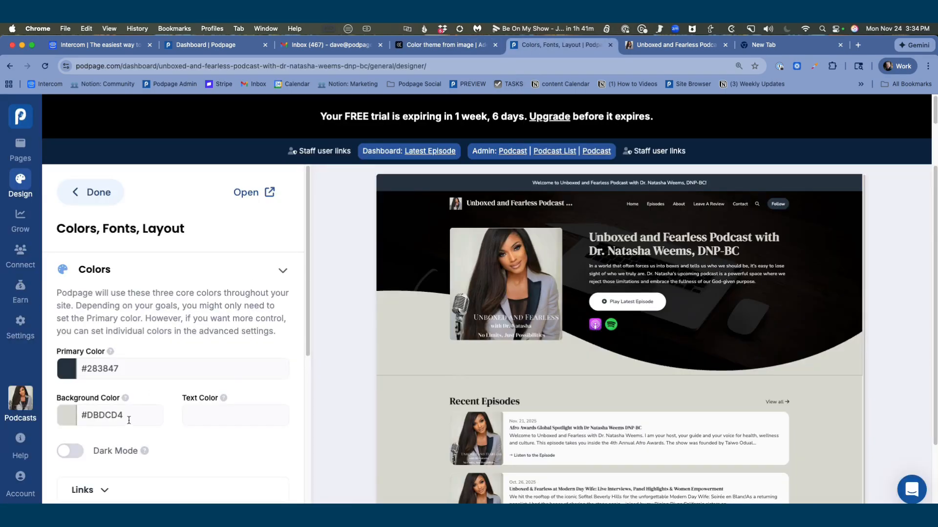
drag(128, 420, 79, 418)
key(BackSpace)
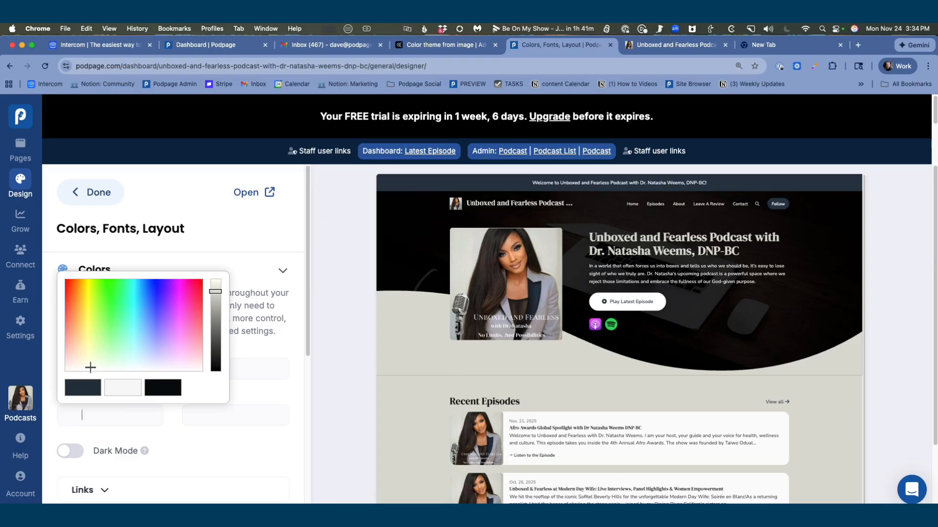
key(super+v)
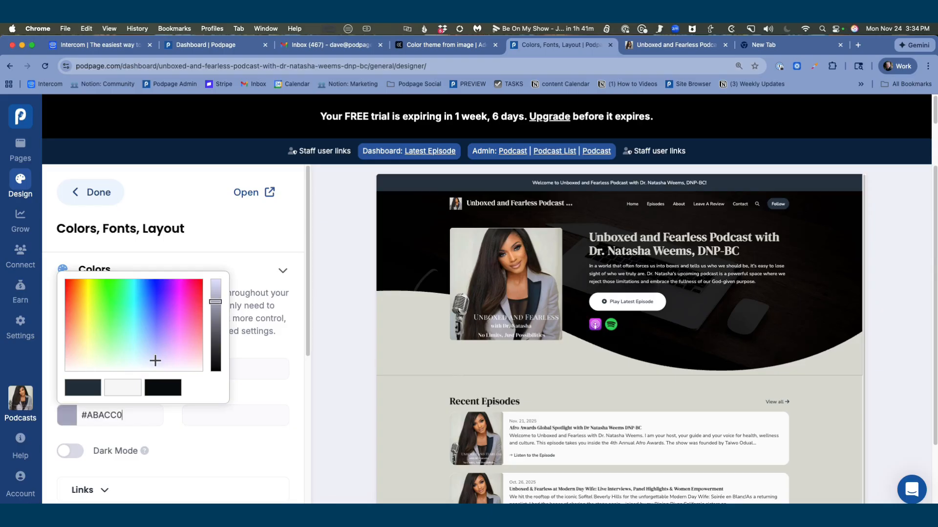
click(241, 333)
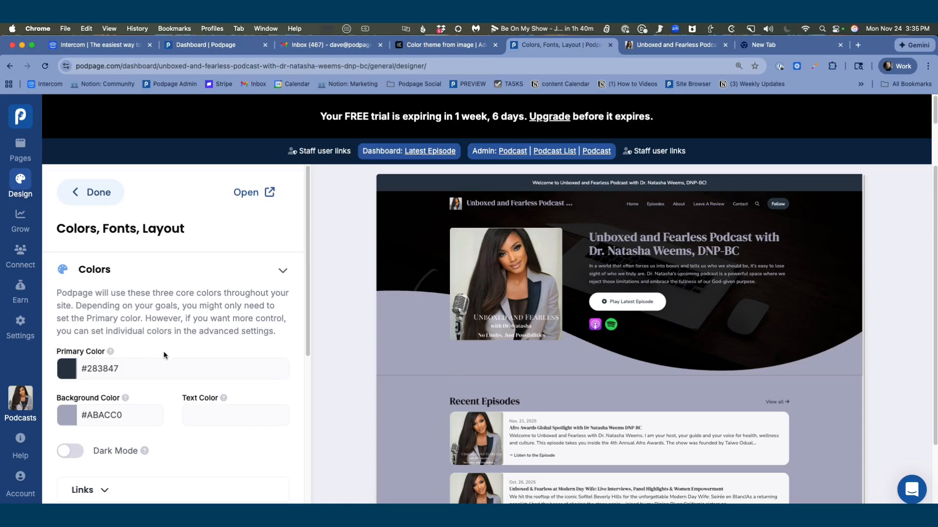
mouse_move(110, 353)
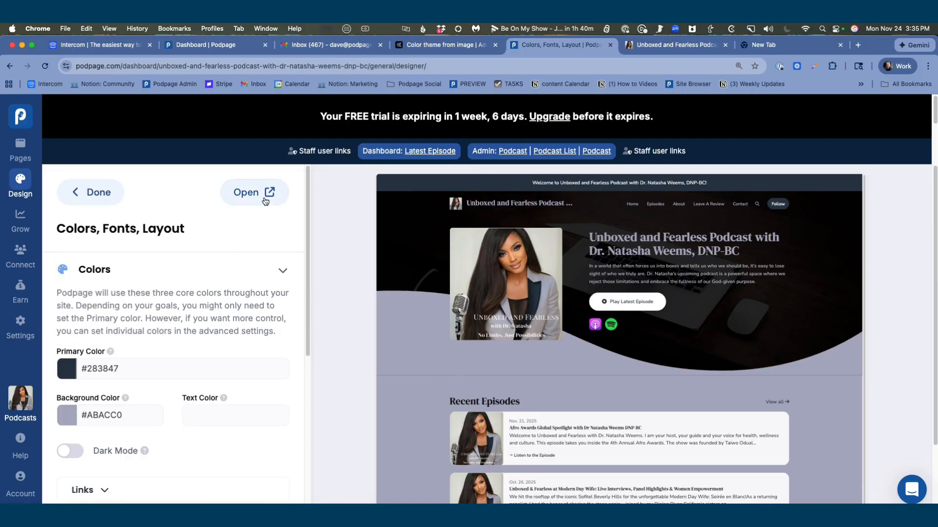
Step: Copy #DBDCD4 from Adobe Color for the Podpage button color, and set the button text color to #283847
click(455, 49)
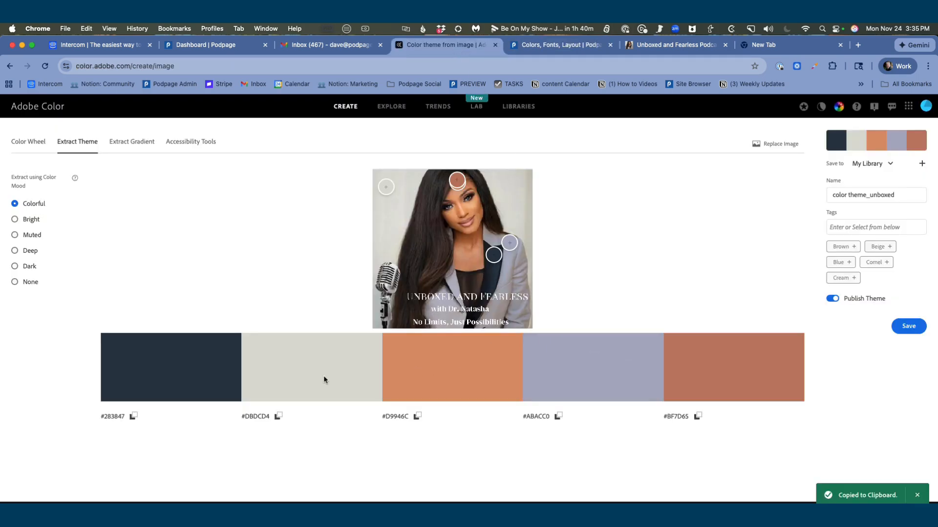
click(278, 417)
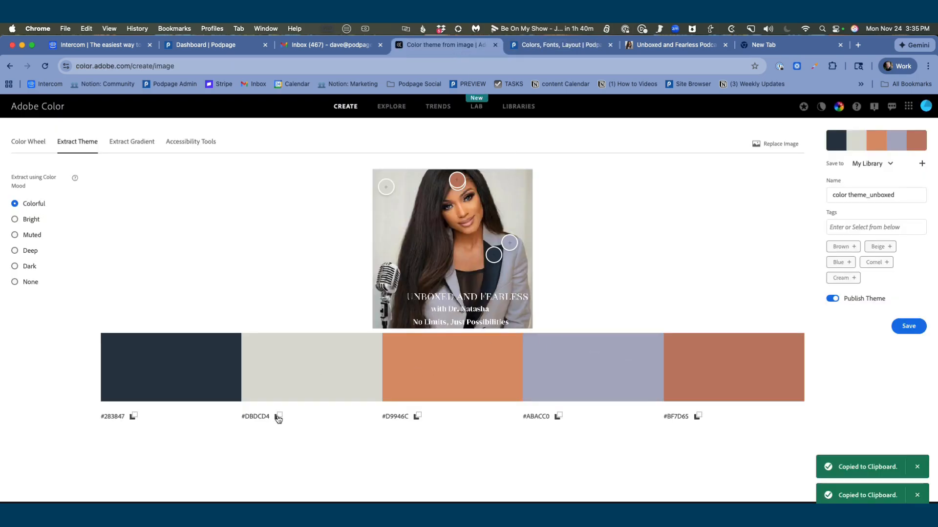
click(518, 45)
scroll(184, 316, down, 3)
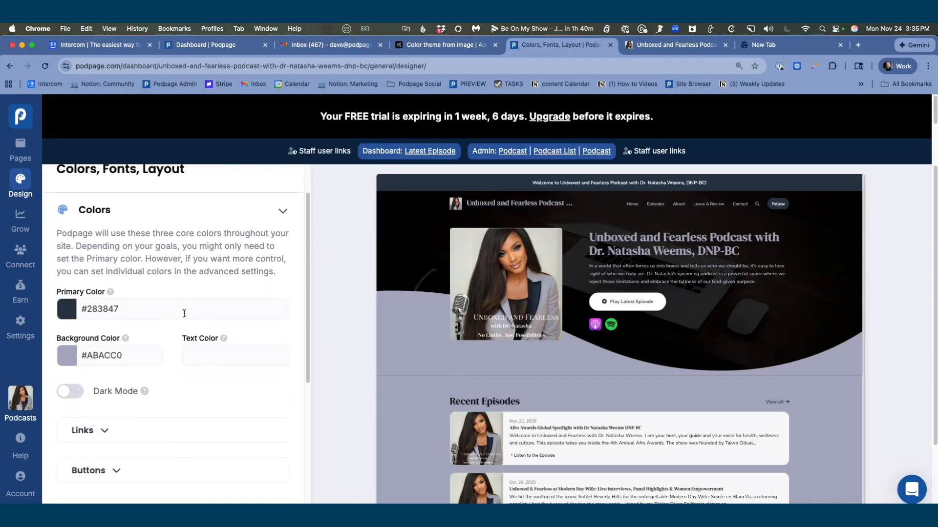
scroll(147, 315, down, 1)
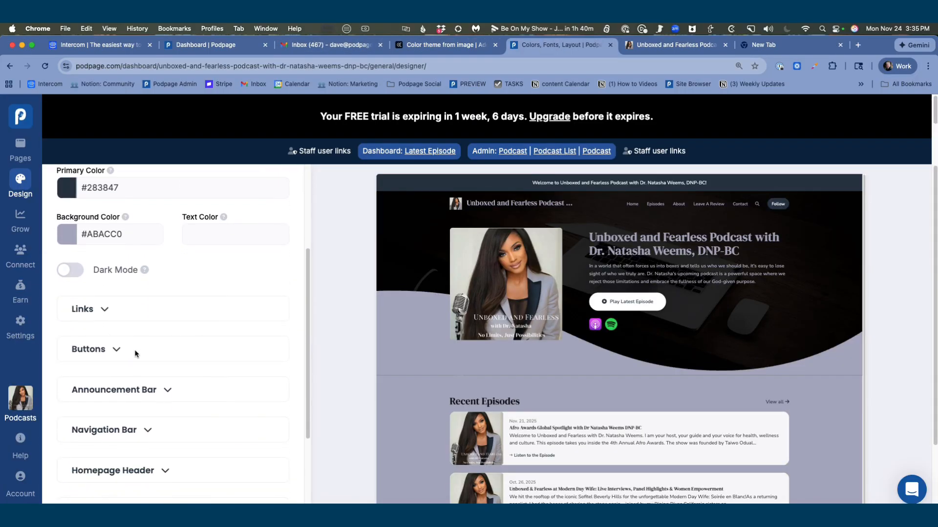
click(115, 352)
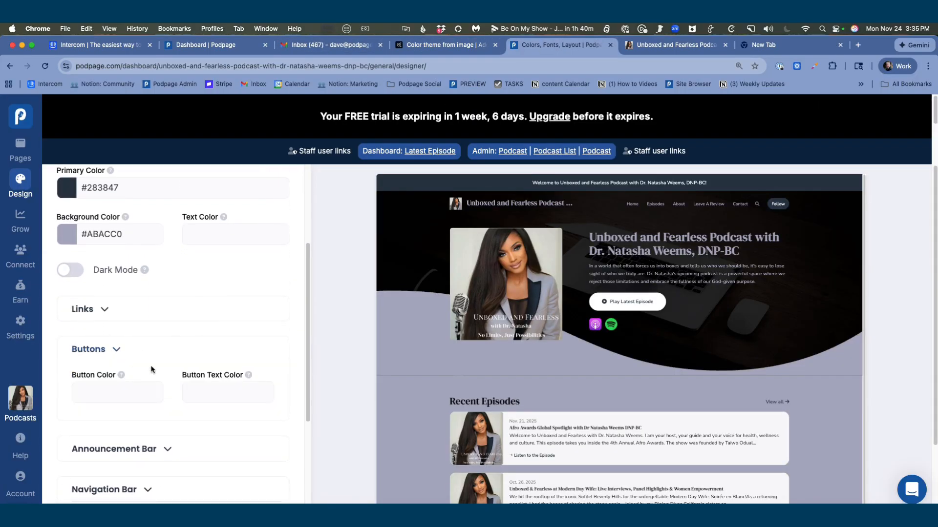
click(94, 397)
key(super+v)
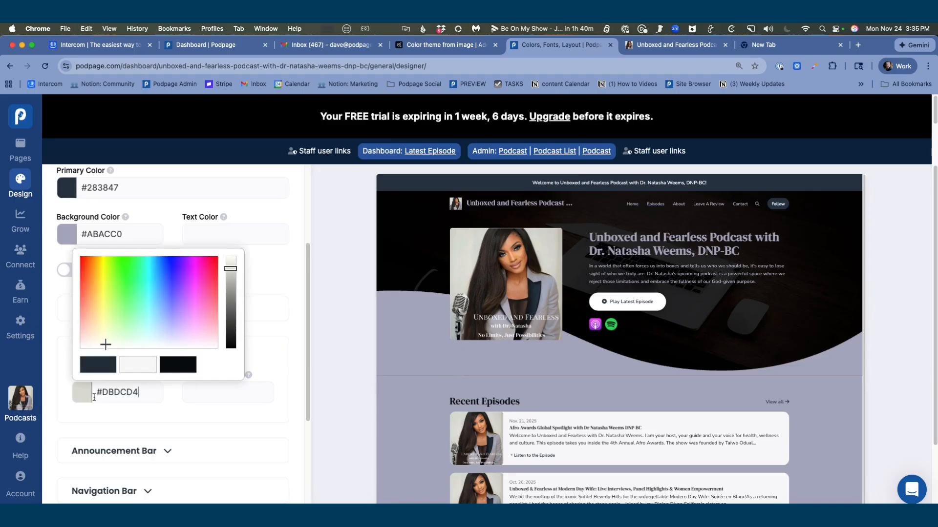
click(268, 322)
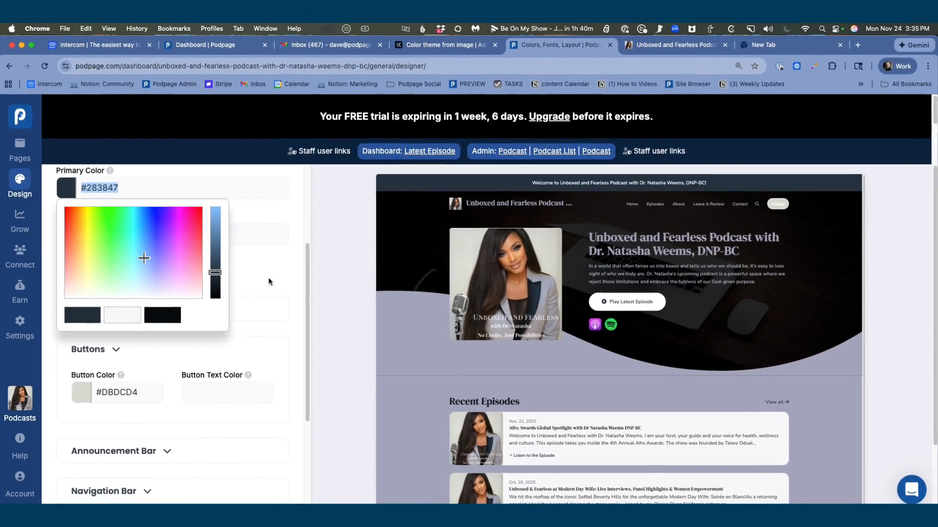
click(65, 260)
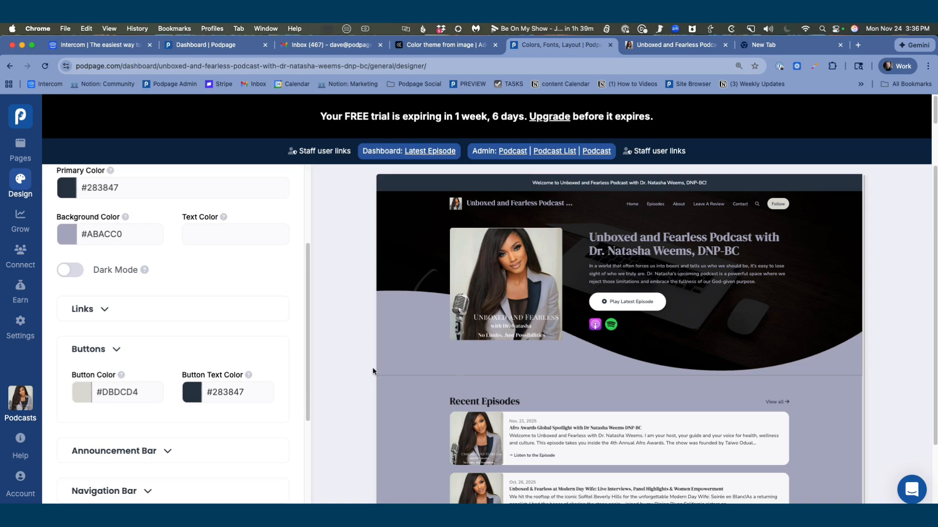
Step: Leave the color and layout settings and open the website's list of pages
scroll(406, 379, down, 1)
scroll(406, 379, down, 5)
scroll(405, 376, up, 5)
scroll(274, 336, down, 10)
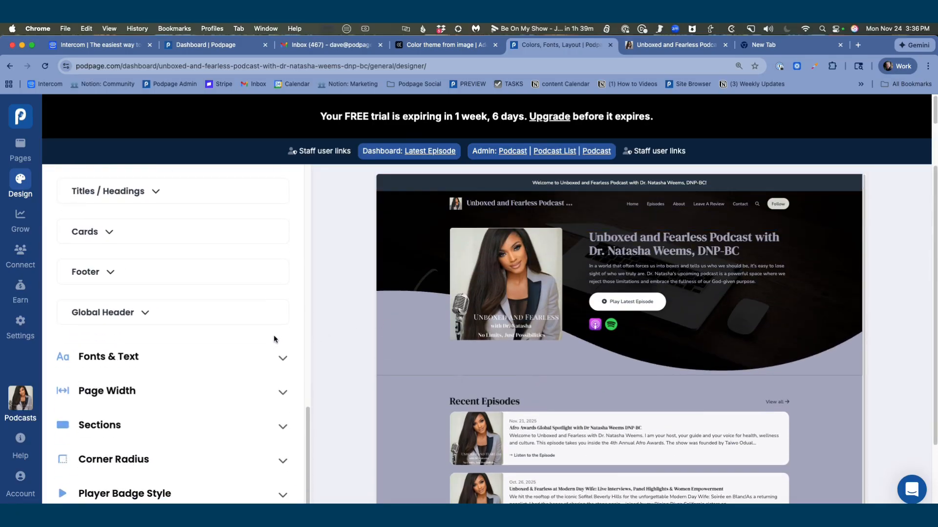
scroll(274, 336, up, 10)
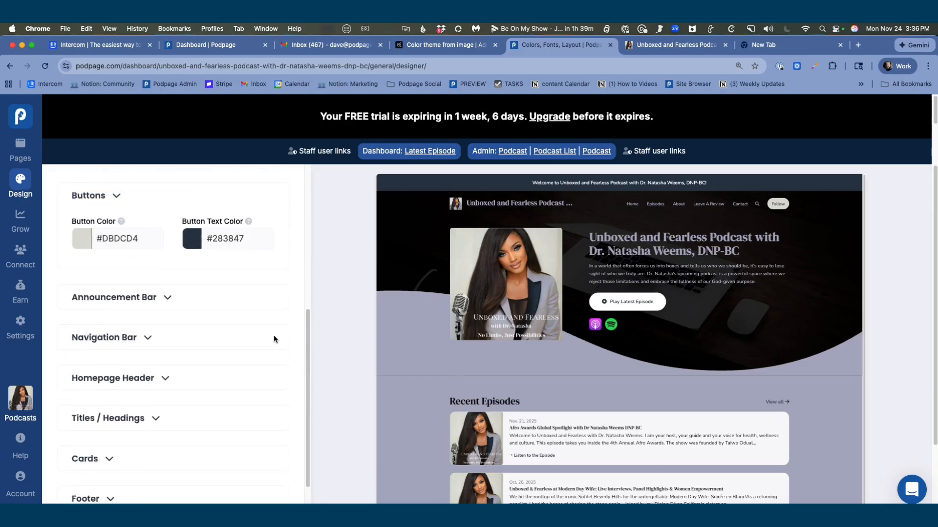
click(106, 202)
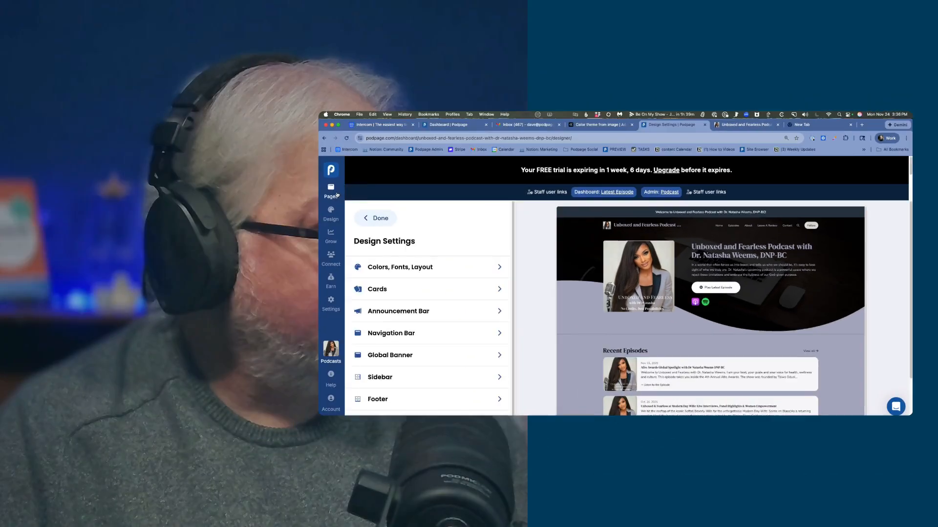
click(20, 151)
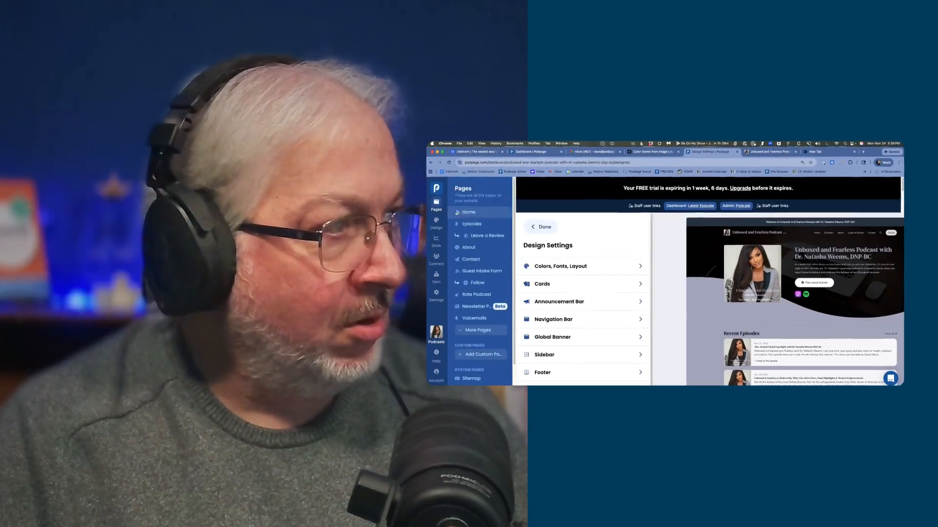